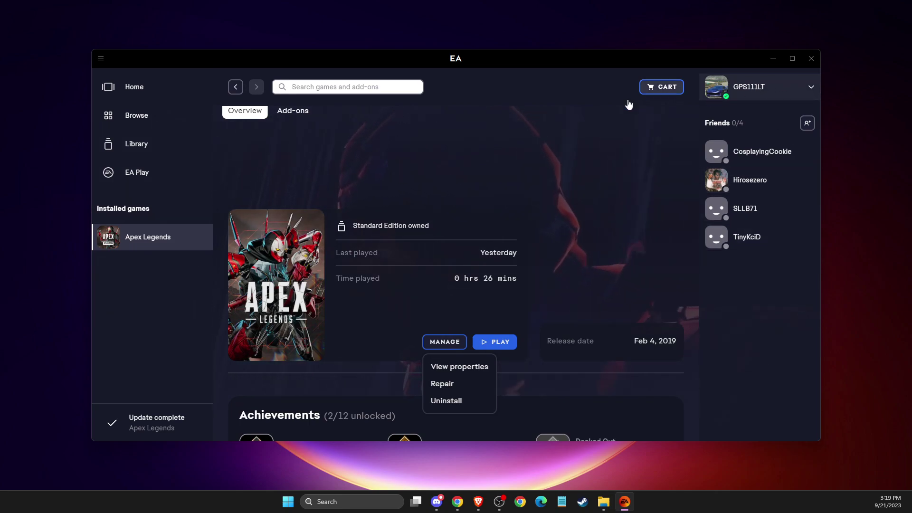
- Start a Repair of Apex Legends from its MANAGE menu and confirm it shows Repairing
left_click_drag(547, 82, 554, 63)
mouse_move(173, 216)
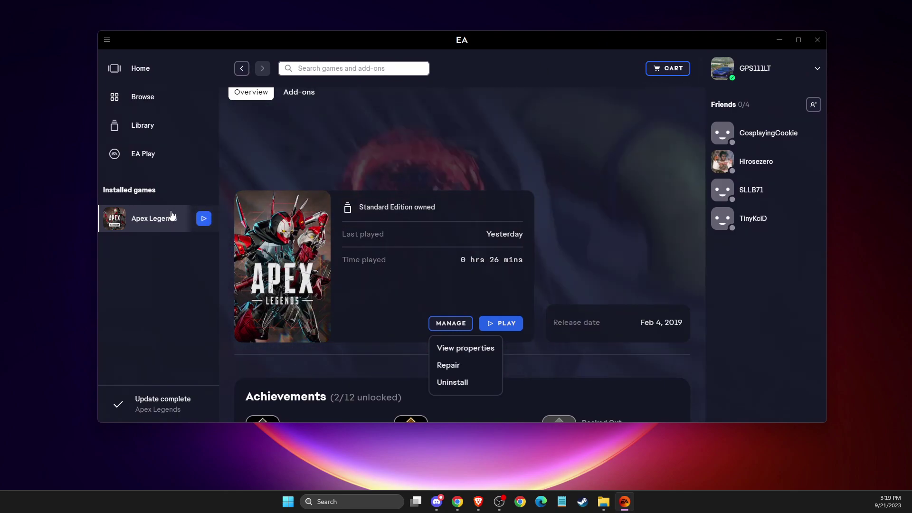
left_click(151, 267)
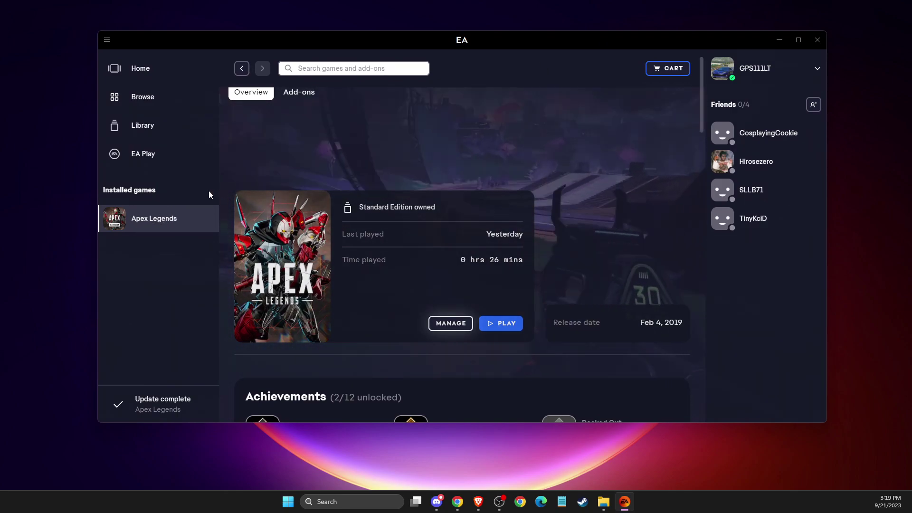
mouse_move(173, 229)
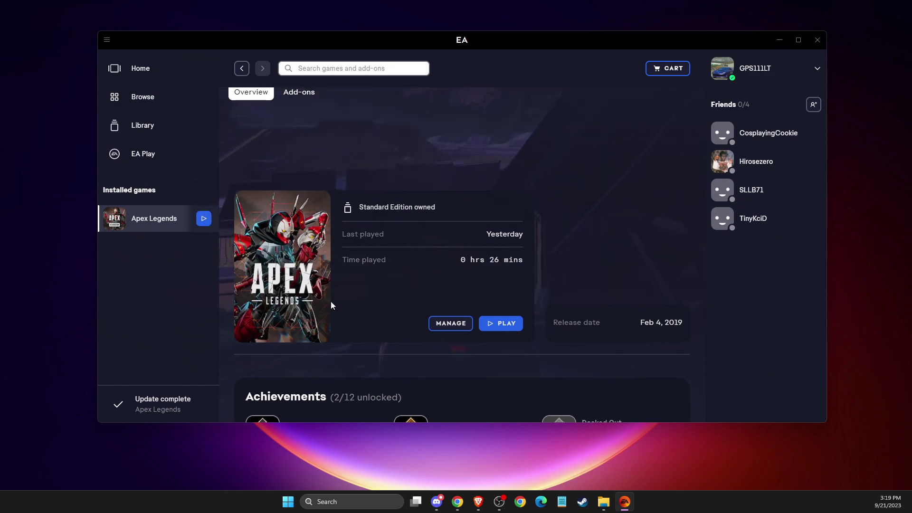
left_click(451, 324)
left_click(447, 363)
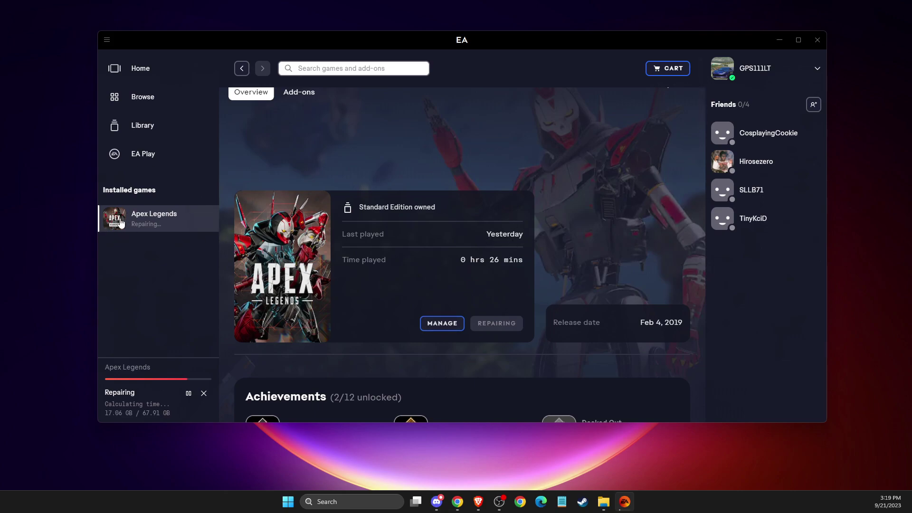
left_click(452, 323)
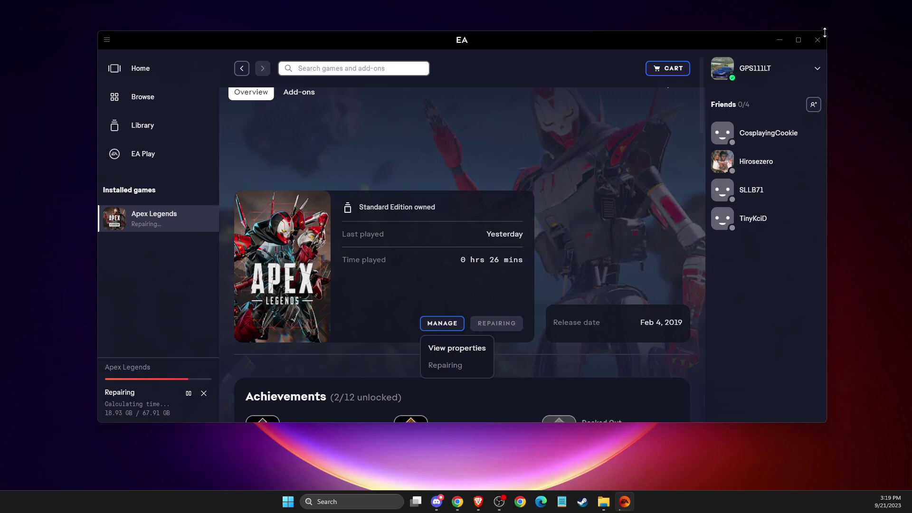
- Close the EA app and open This PC through Windows search
left_click(817, 40)
left_click(383, 501)
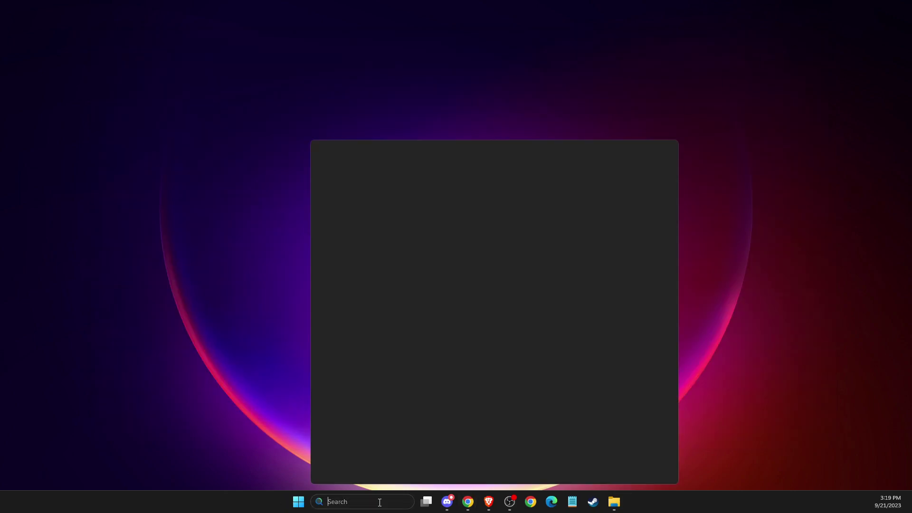
type("THIS")
left_click(372, 205)
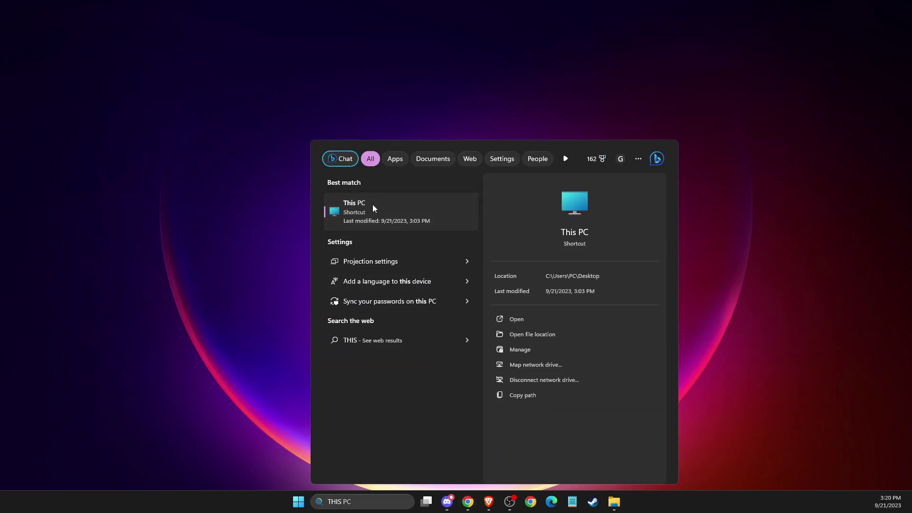
- Navigate to Local Disk (C:) > Program Files > EA Games > FIFA 23
double_click(143, 95)
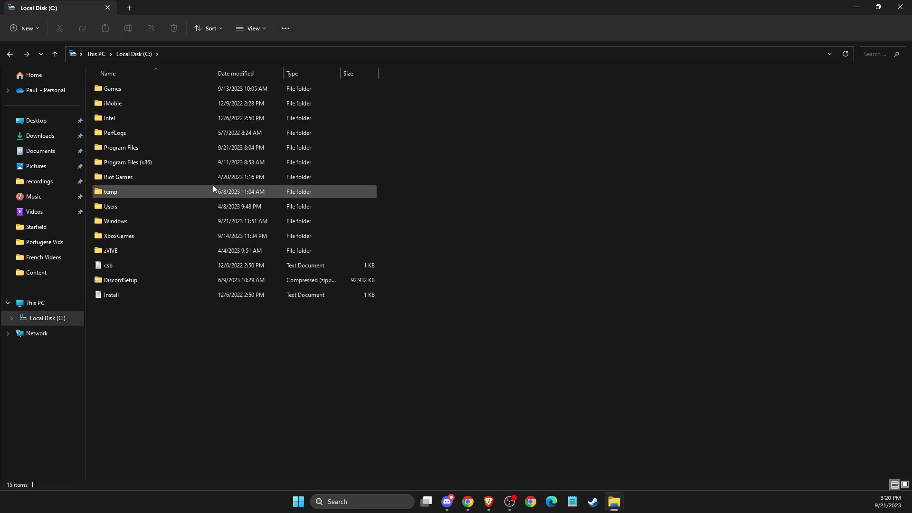
double_click(138, 147)
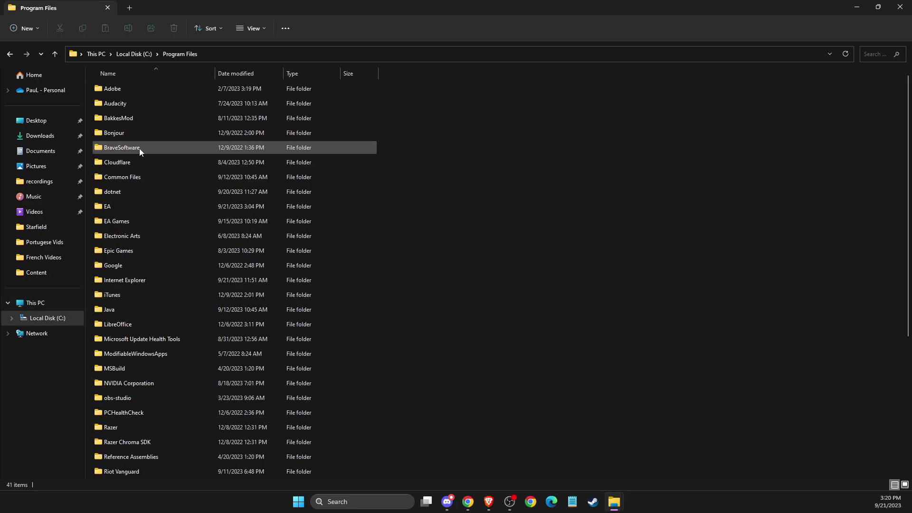
double_click(126, 221)
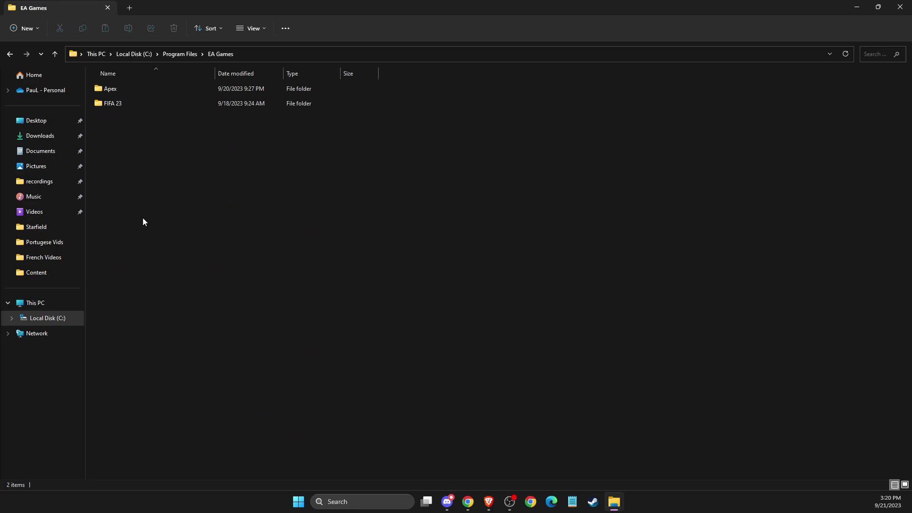
double_click(124, 103)
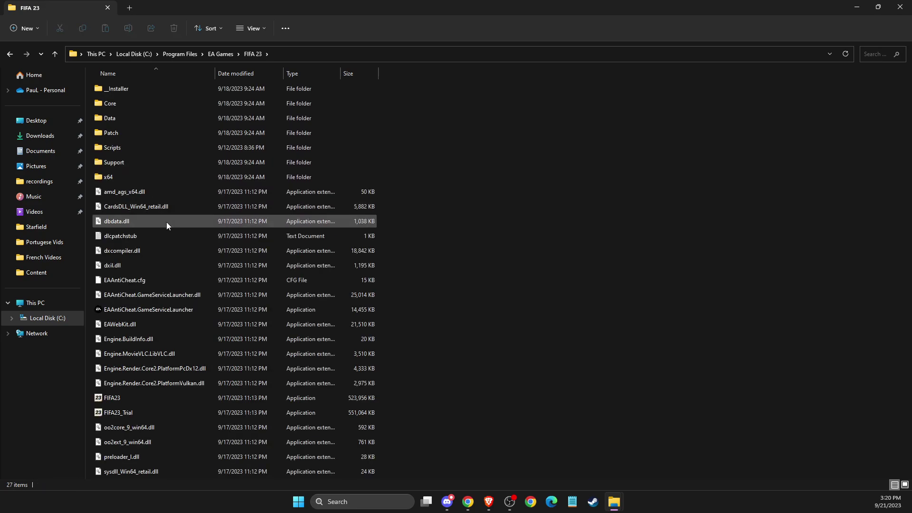
- Set FIFA23 to run as administrator in its Compatibility properties
right_click(115, 397)
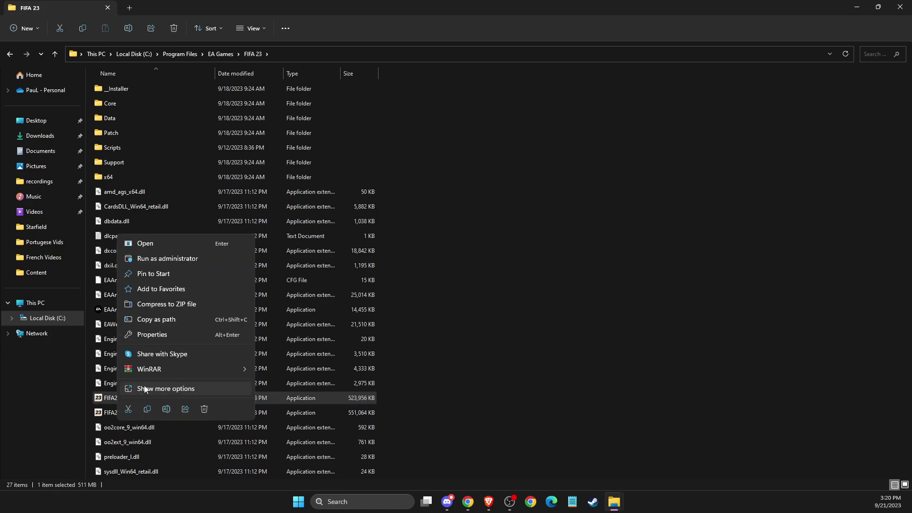
left_click(154, 335)
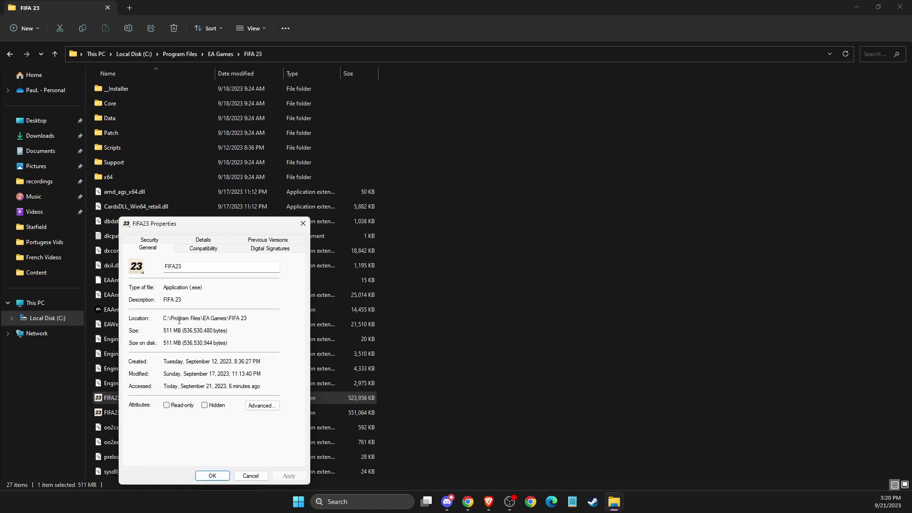
left_click(203, 248)
left_click(136, 399)
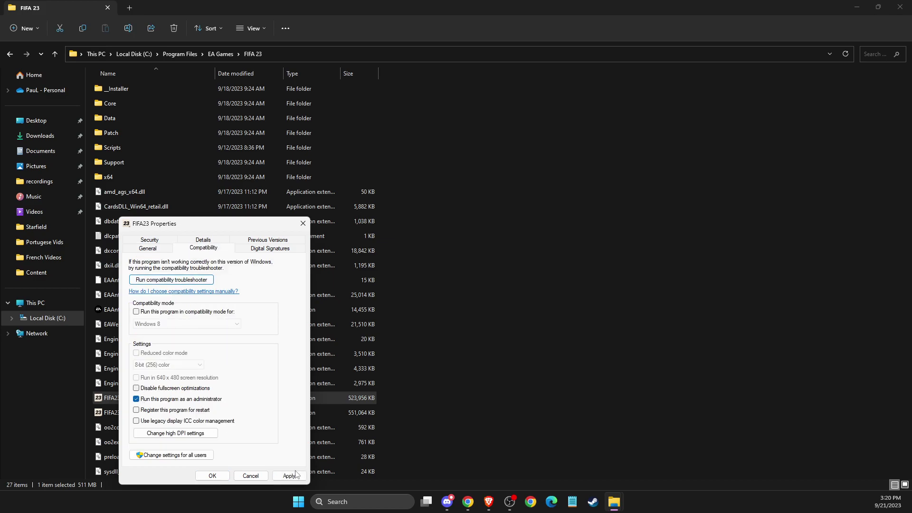
left_click(215, 474)
left_click(125, 412)
- Set FIFA23_Trial to run as administrator in its Compatibility properties
right_click(124, 412)
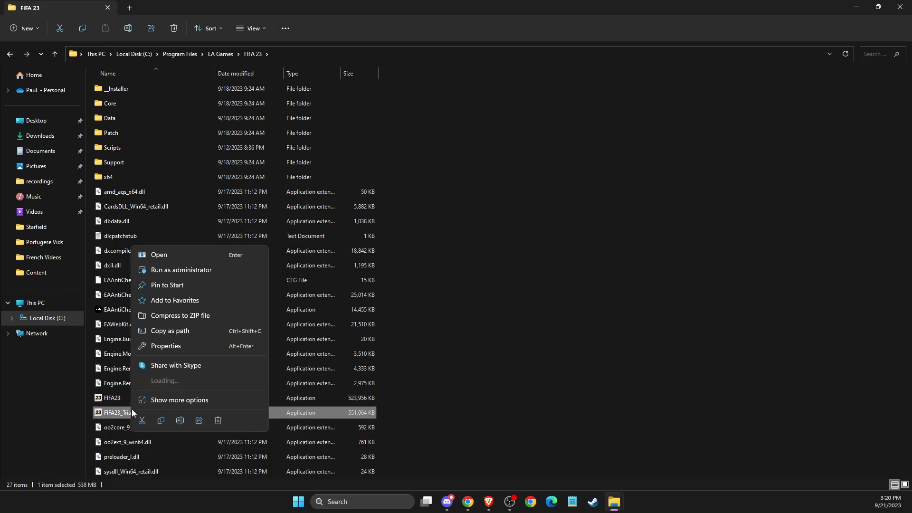
left_click(154, 345)
left_click(217, 248)
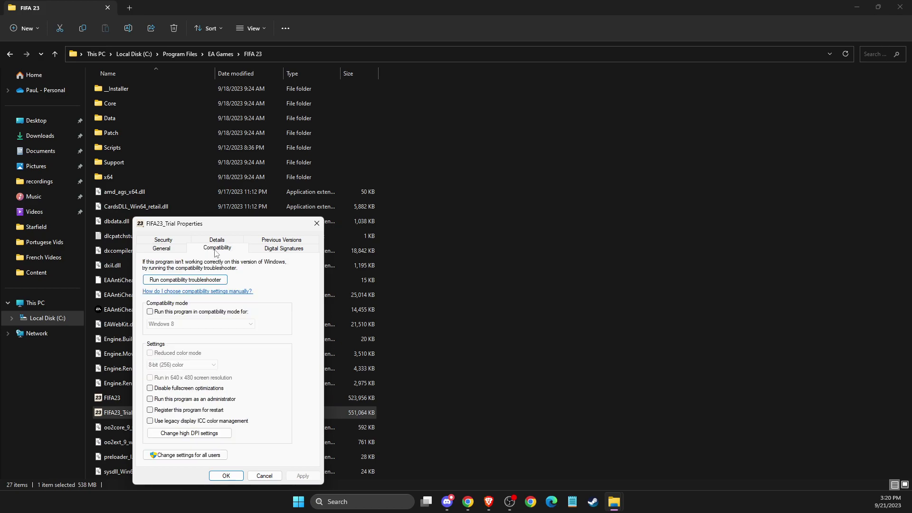
left_click(153, 399)
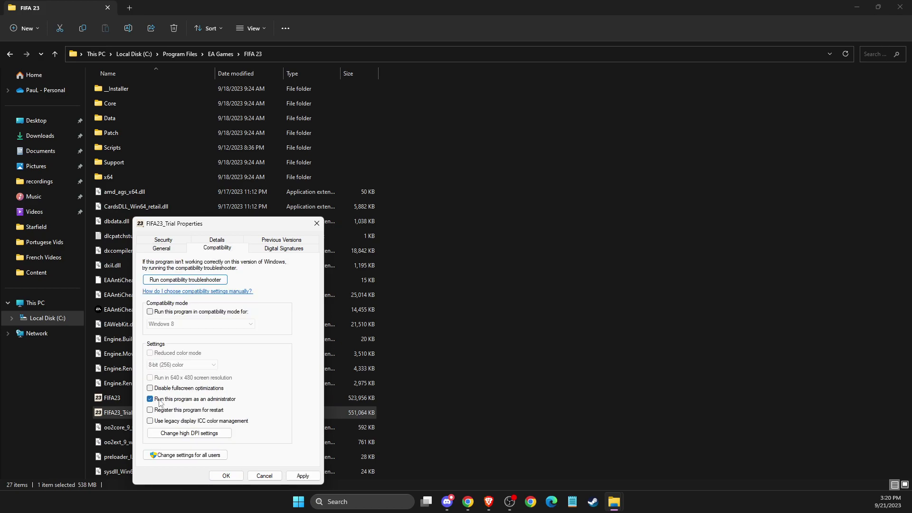
left_click(302, 475)
left_click(226, 475)
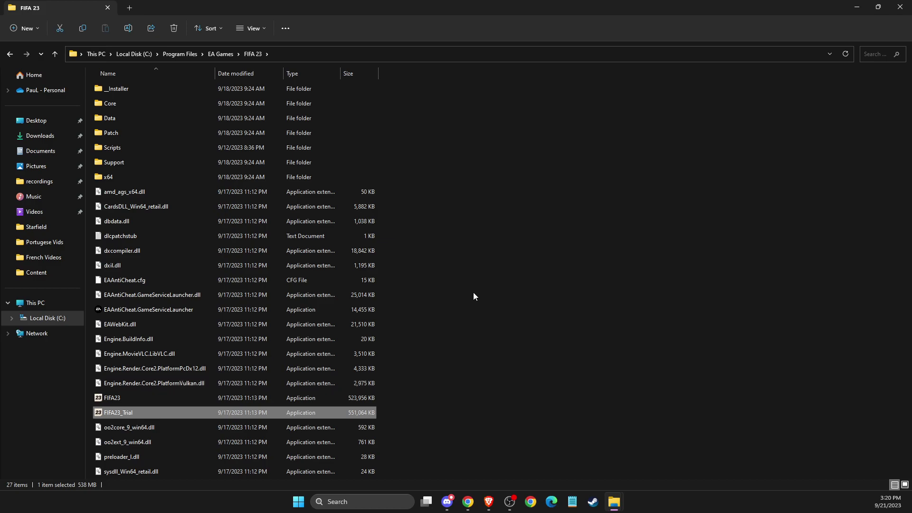
- Close File Explorer and open Windows Defender Firewall by searching 'windows'
left_click(900, 7)
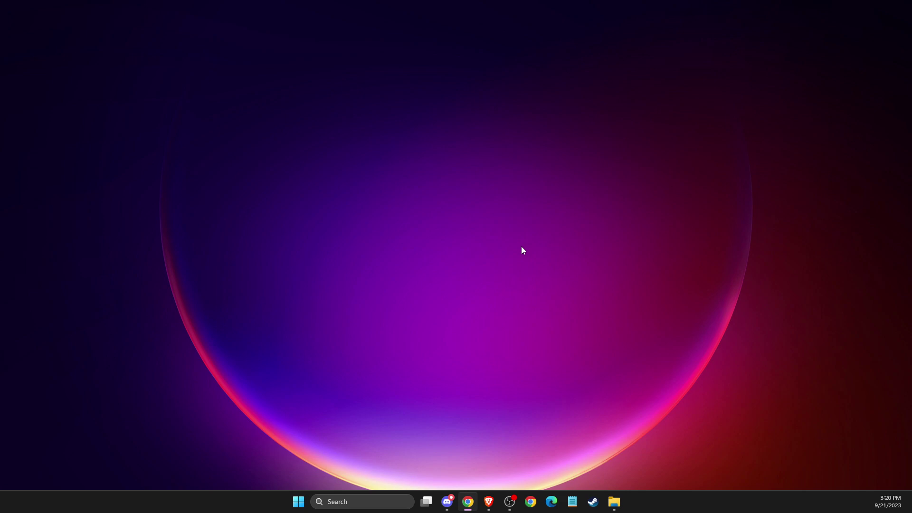
left_click(361, 498)
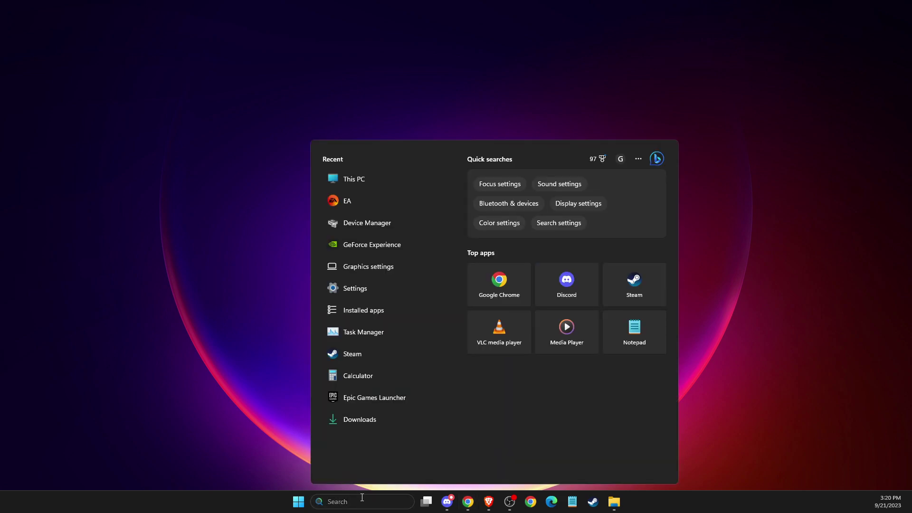
type("e")
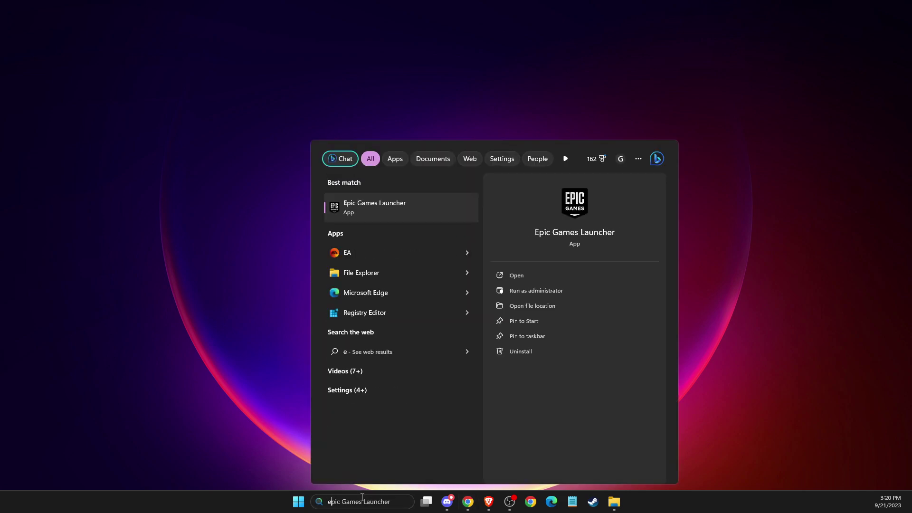
key("BackSpace")
type("windows")
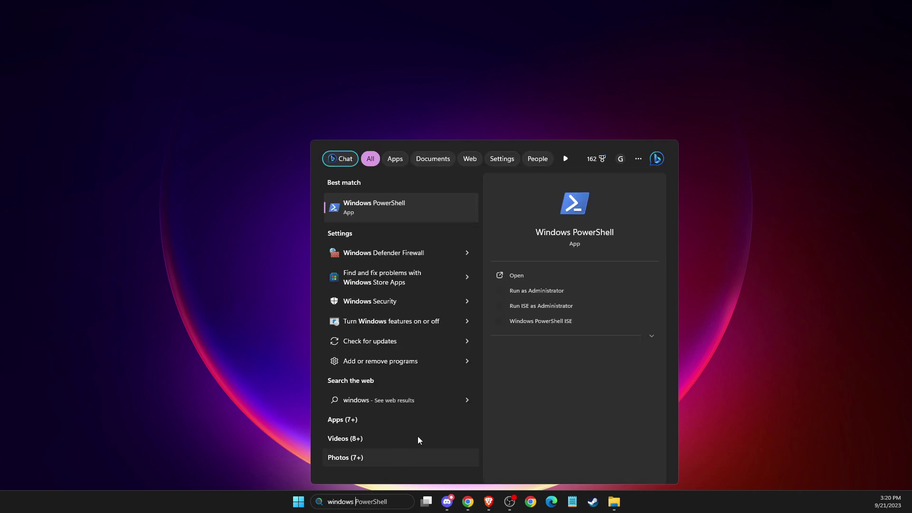
left_click(383, 253)
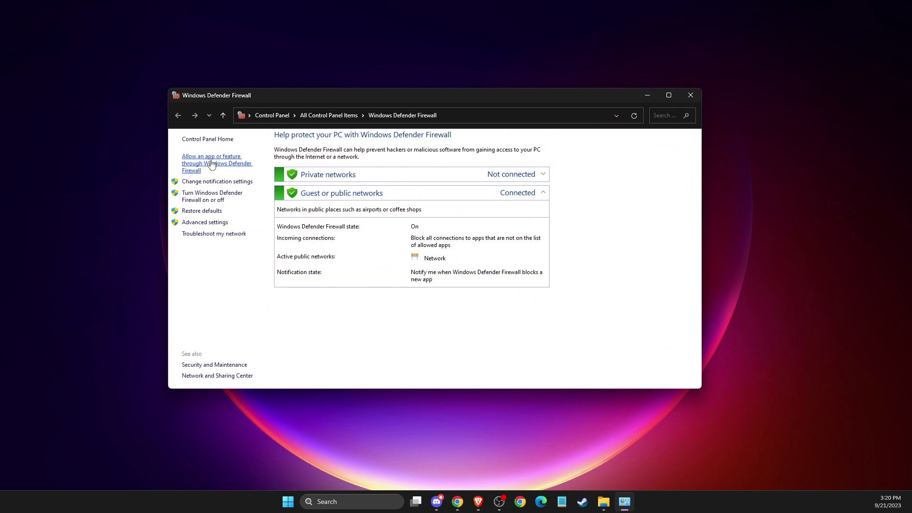
- In Allowed apps, tick FIFA 23 for private networks and begin adding another app
left_click(211, 157)
left_click(560, 166)
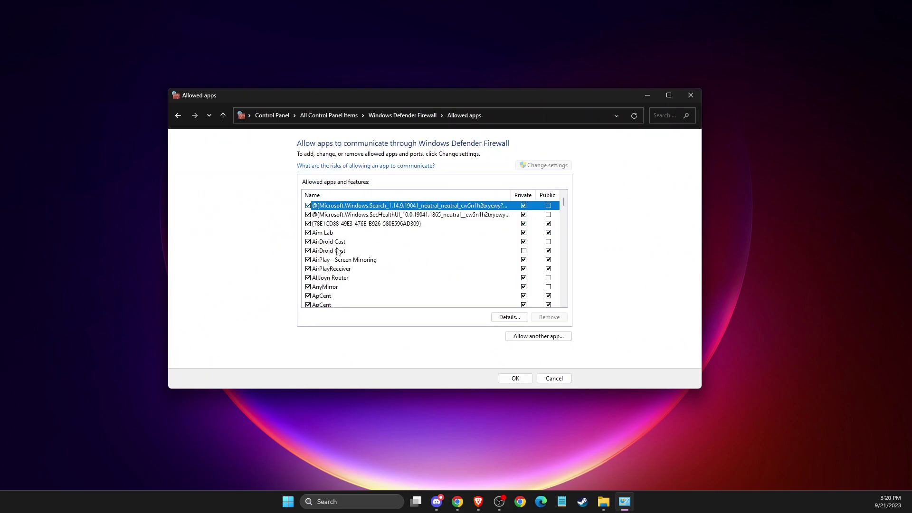
key("f")
key("i")
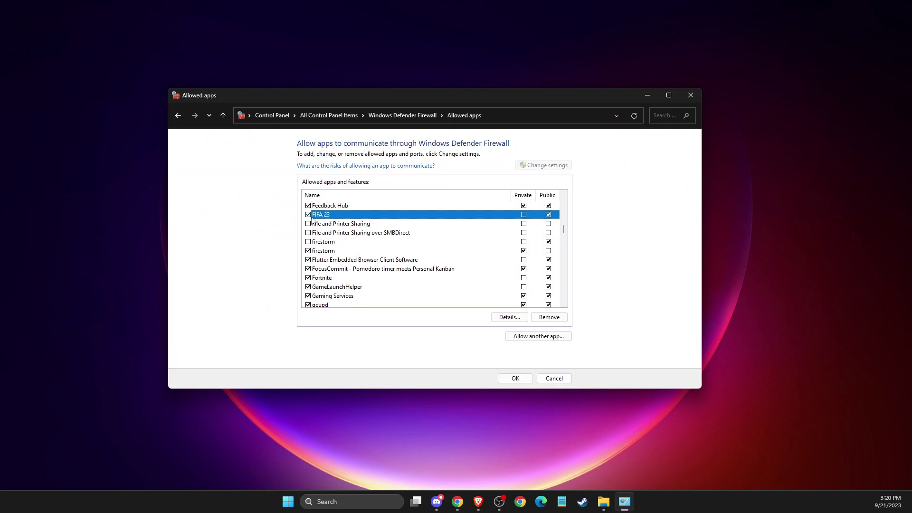
left_click(523, 215)
left_click(559, 341)
left_click(525, 336)
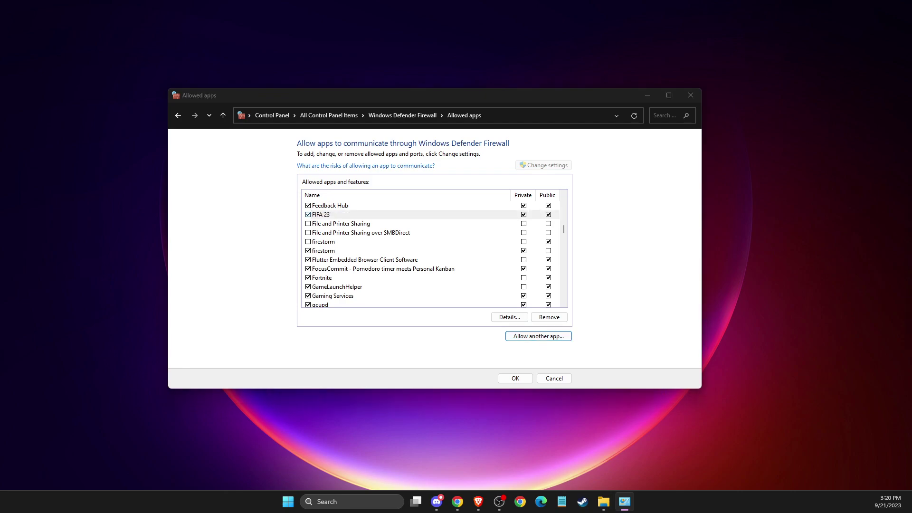
- Browse to C:\Program Files\EA Games\FIFA 23 in the Add an app file picker
left_click(529, 261)
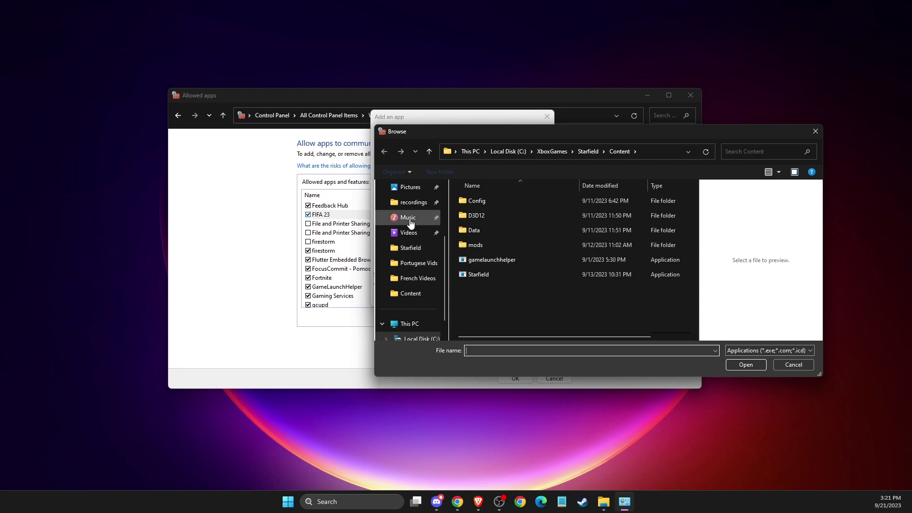
scroll(411, 223, "up", 2)
left_click(409, 202)
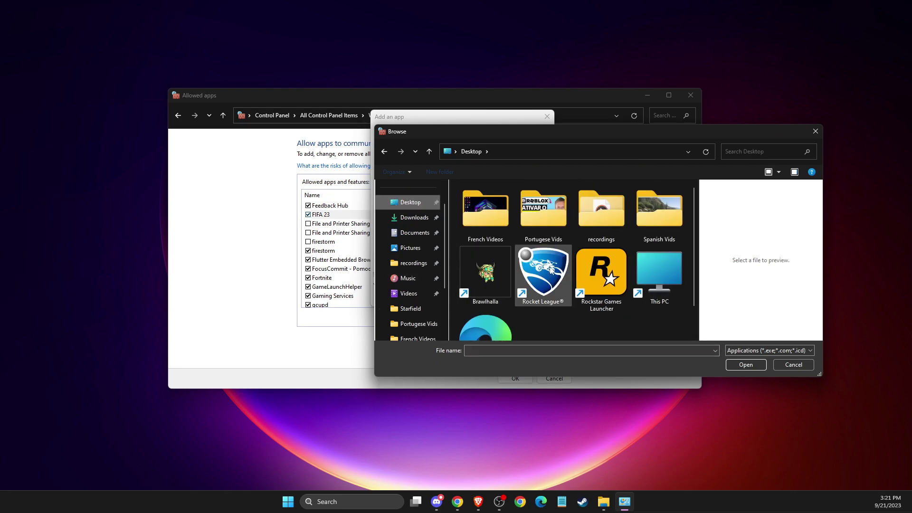
scroll(551, 270, "down", 1)
double_click(669, 244)
double_click(501, 213)
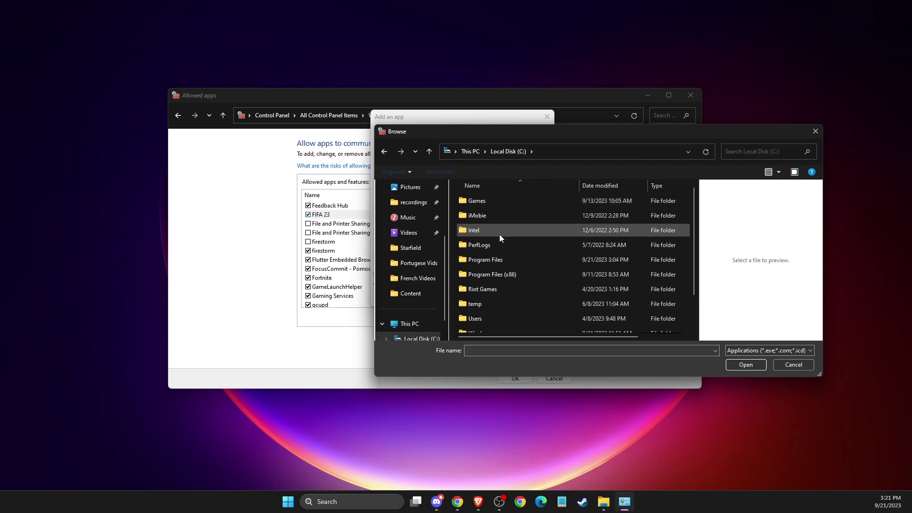
double_click(486, 260)
left_click(493, 272)
scroll(496, 292, "down", 2)
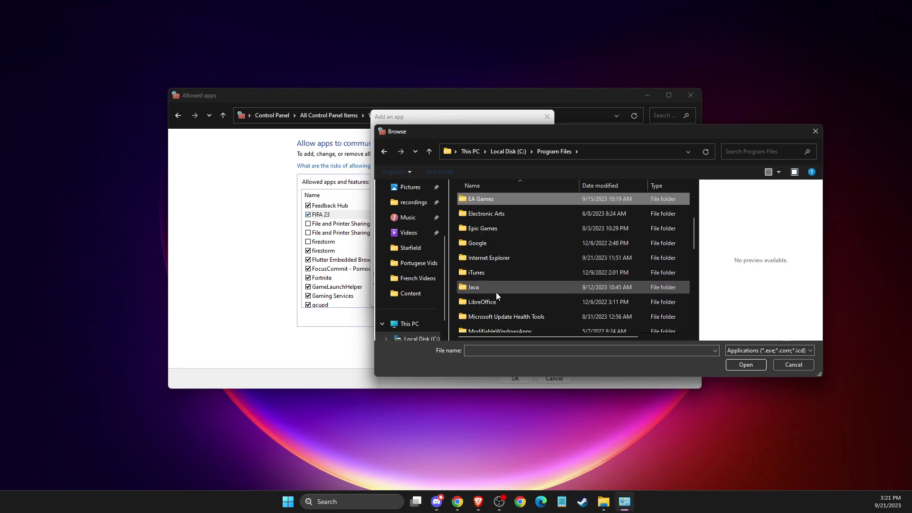
double_click(485, 200)
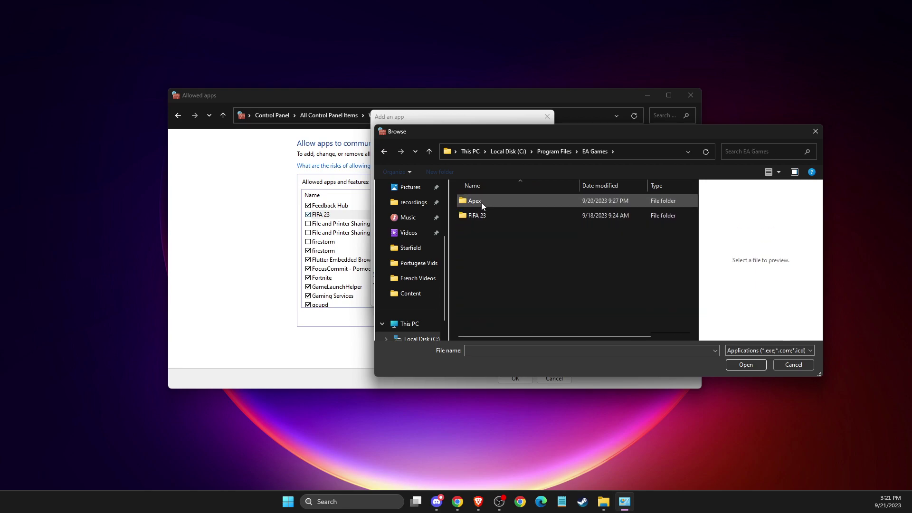
double_click(479, 215)
- Add FIFA23 to the allowed apps, tick Private, and save the changes
left_click(489, 311)
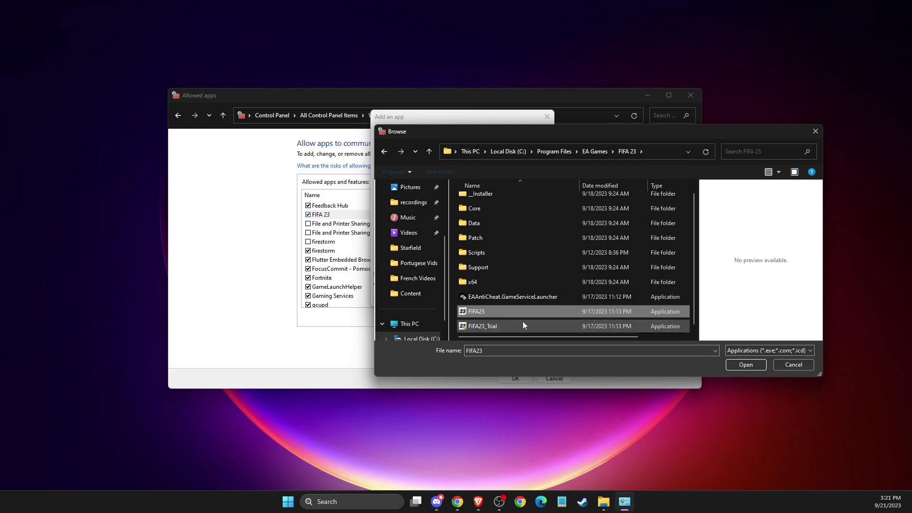
left_click(753, 367)
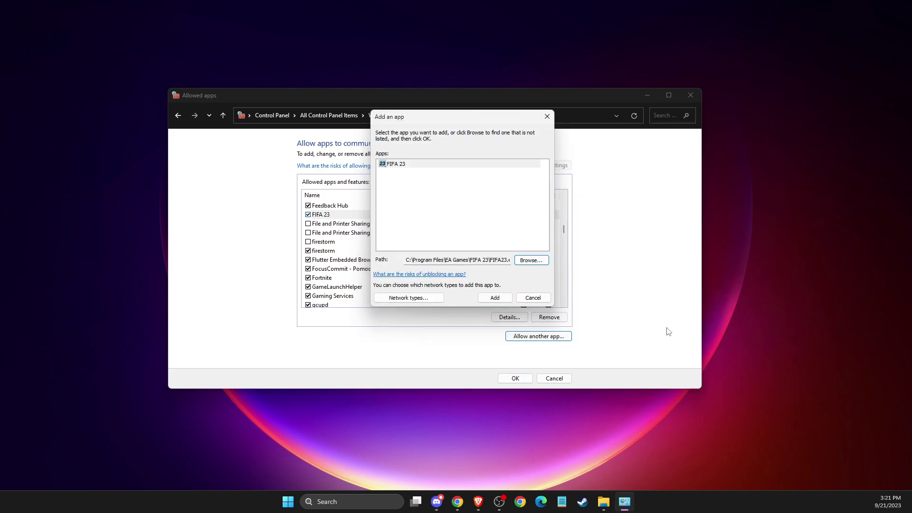
left_click(487, 296)
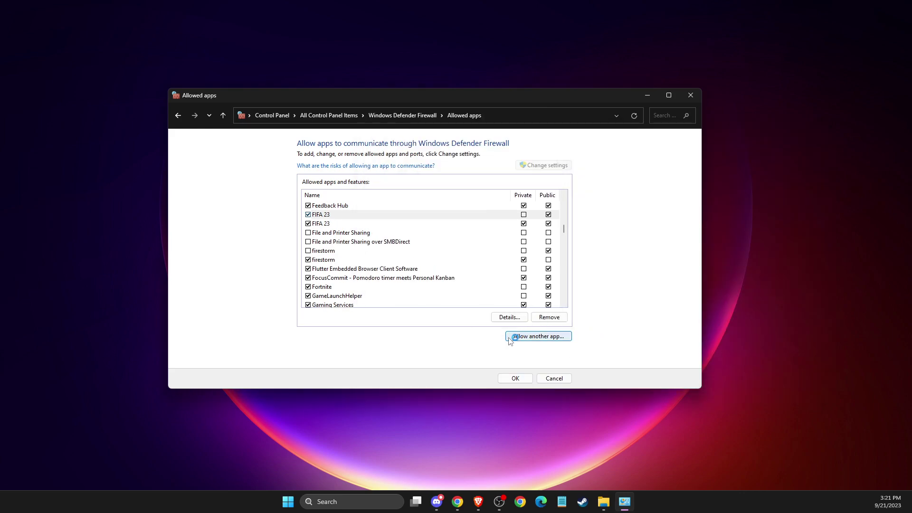
left_click(523, 214)
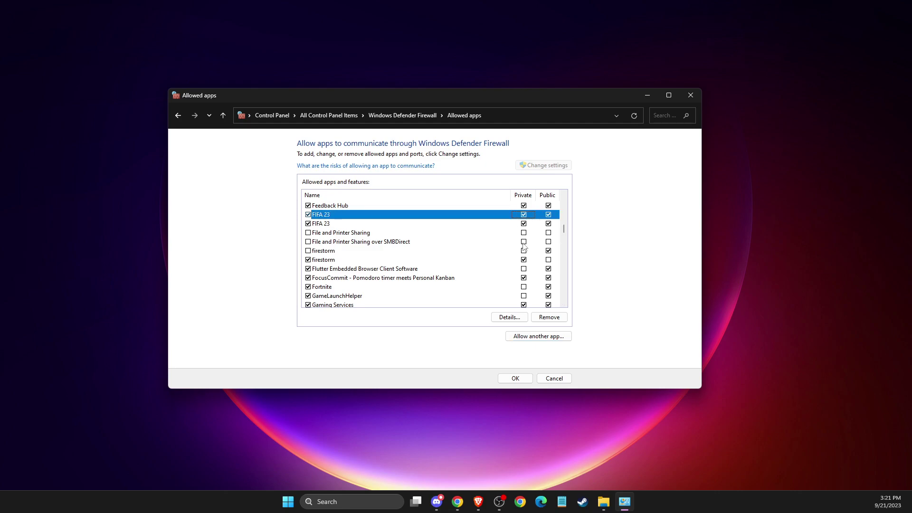
left_click(513, 379)
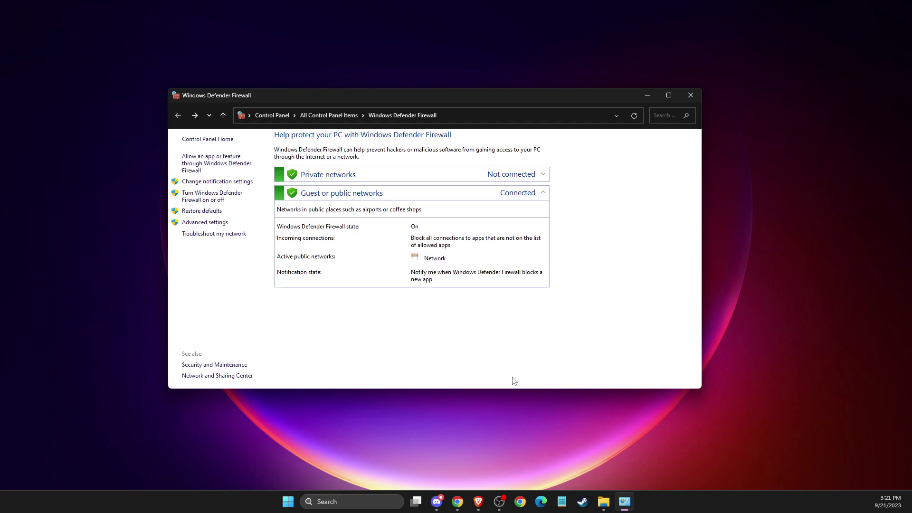
- Close the firewall window and launch Settings from search
left_click(688, 96)
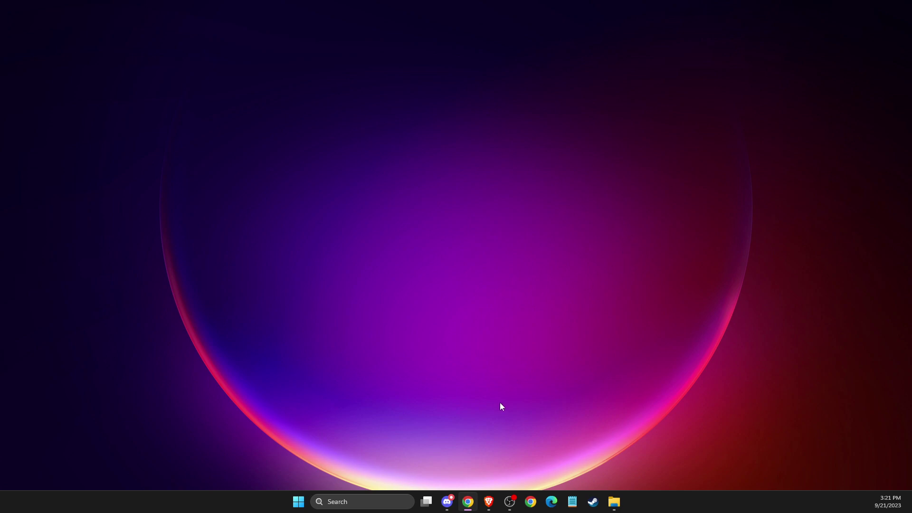
left_click(362, 503)
type("settings")
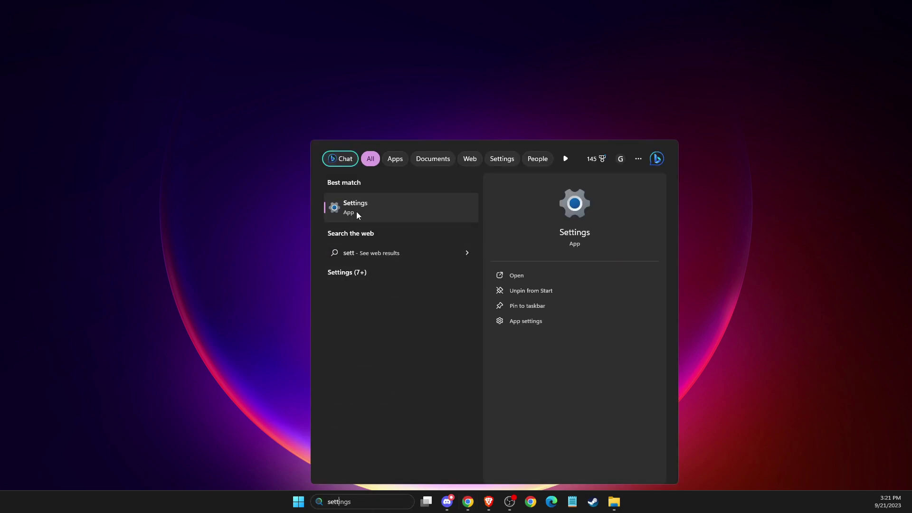
left_click(356, 212)
- Run Check for updates on the Windows Update page, then close Settings
left_click(247, 332)
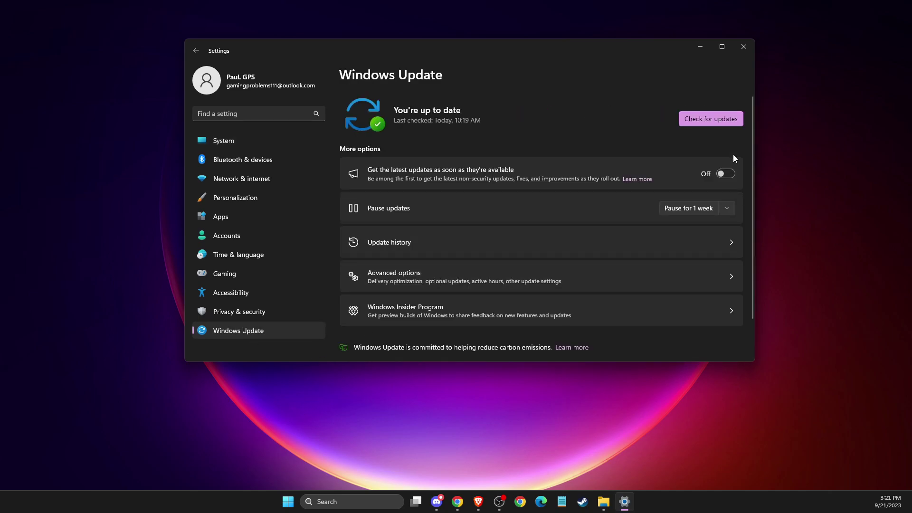
left_click(708, 118)
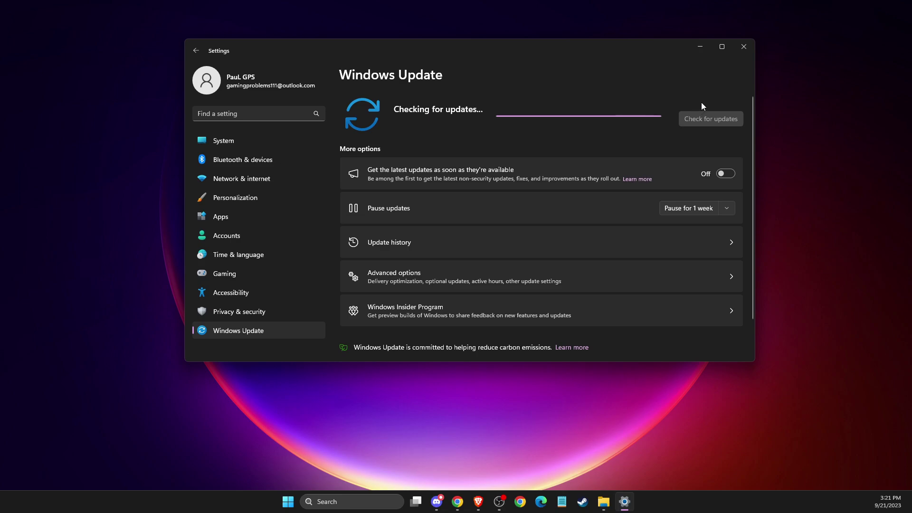
left_click(742, 56)
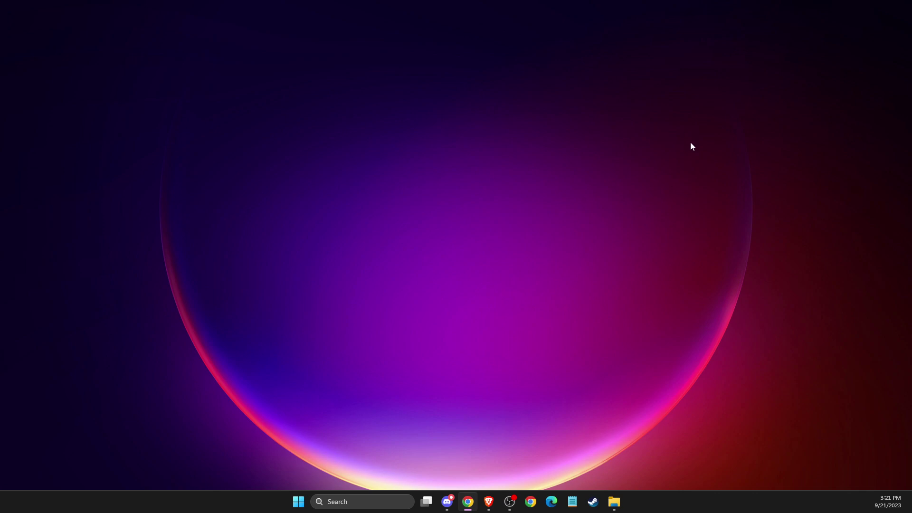
- Launch GeForce Experience and check for driver updates on the DRIVERS tab
left_click(384, 503)
type("geforce experience")
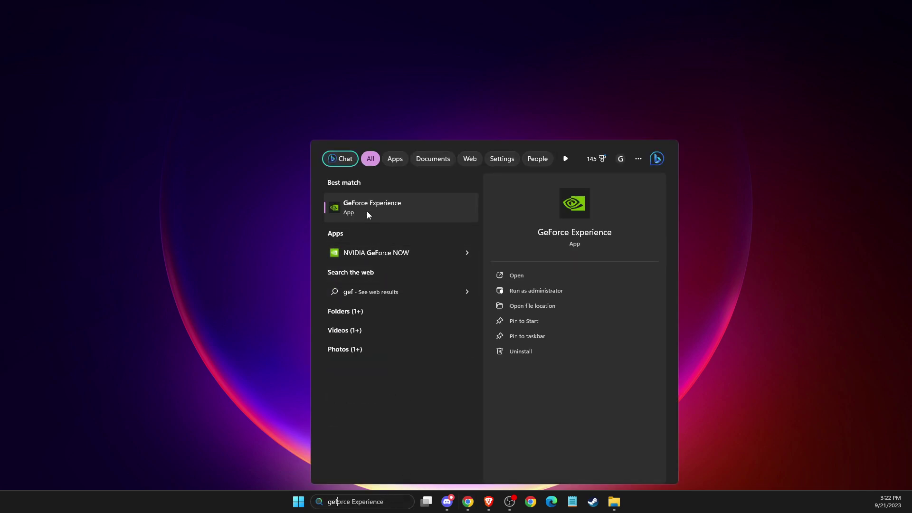
left_click(367, 209)
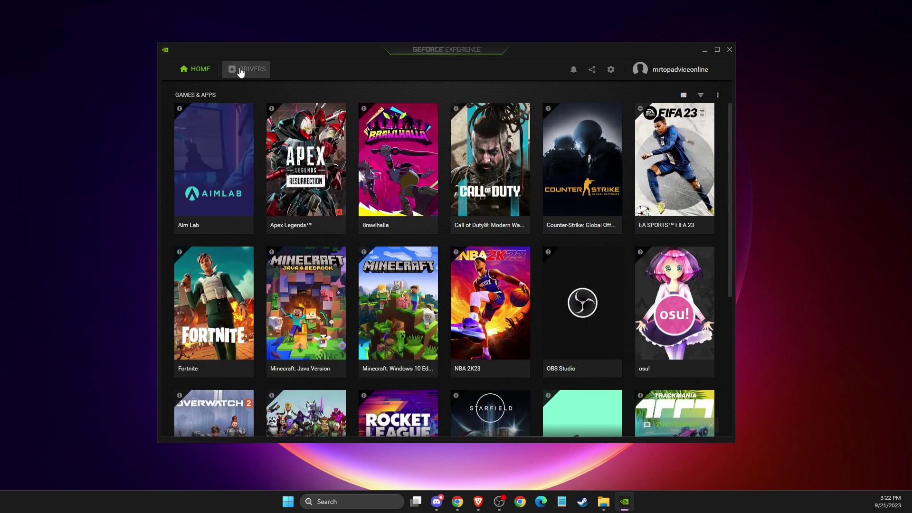
left_click(235, 69)
left_click(628, 97)
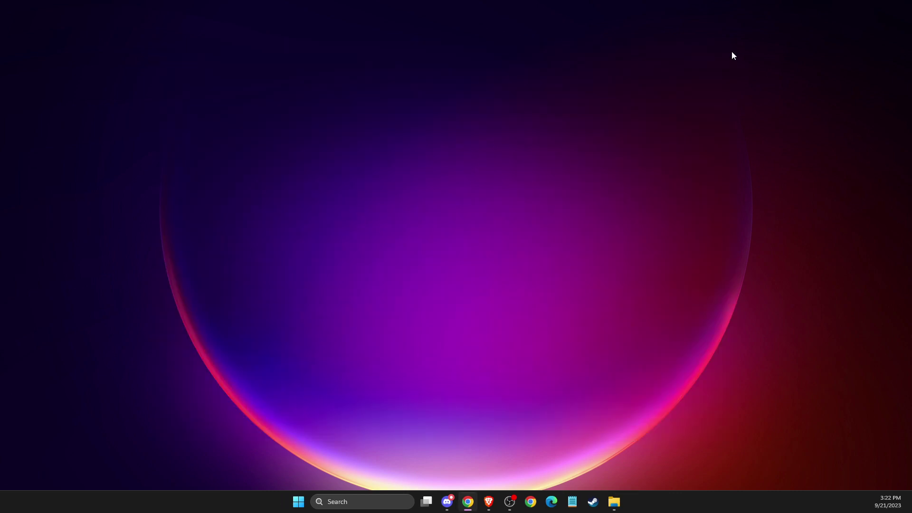
- Run an automatic driver search for the NVIDIA GeForce RTX 3070 in Device Manager
left_click(372, 502)
type("devi")
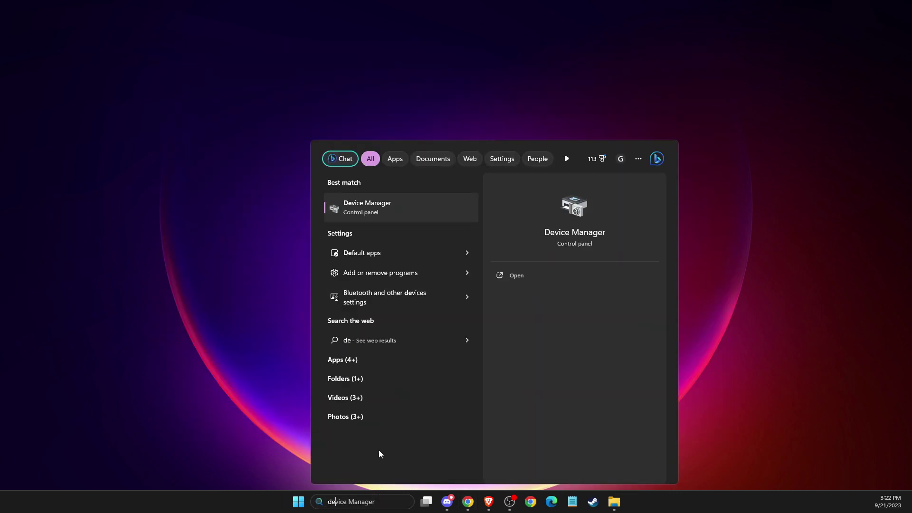
left_click(392, 207)
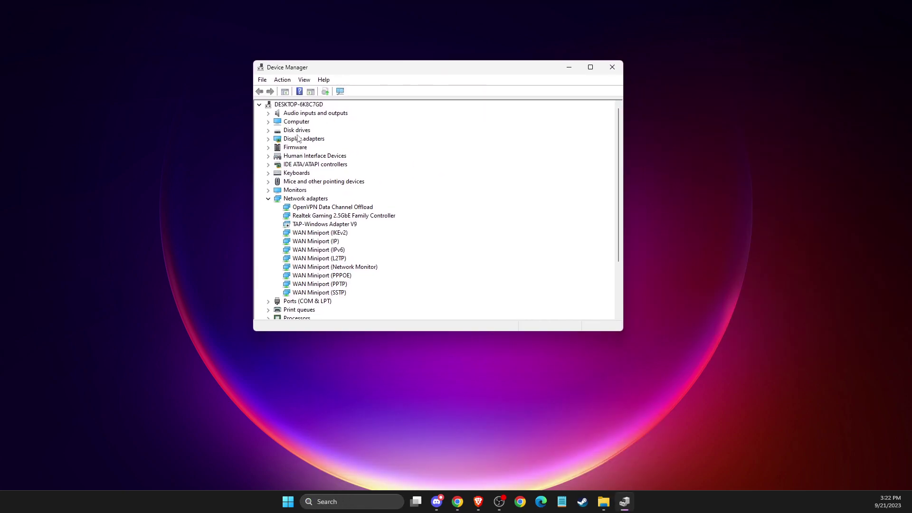
double_click(304, 138)
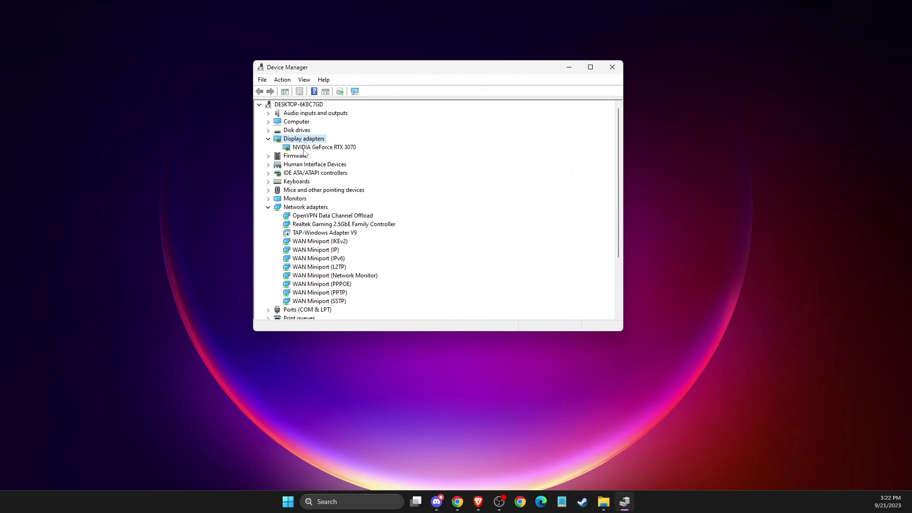
right_click(305, 148)
left_click(346, 153)
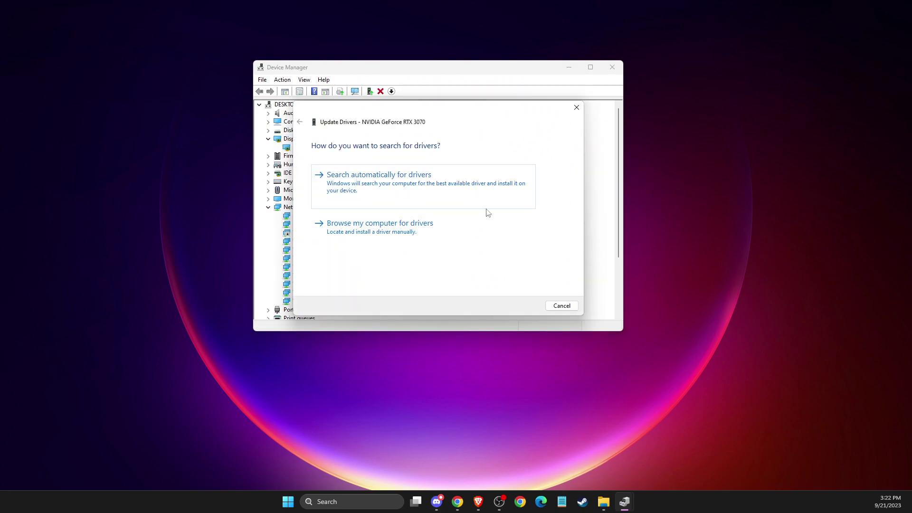
left_click(385, 184)
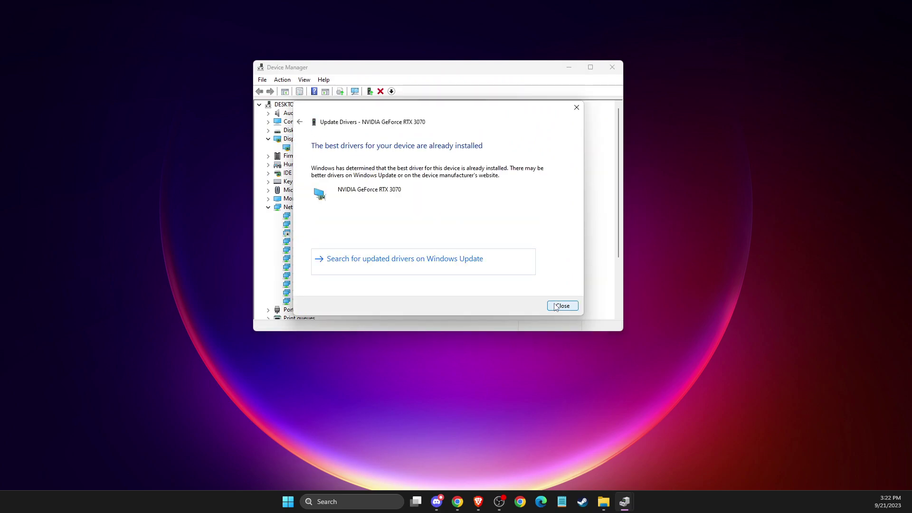
left_click(556, 304)
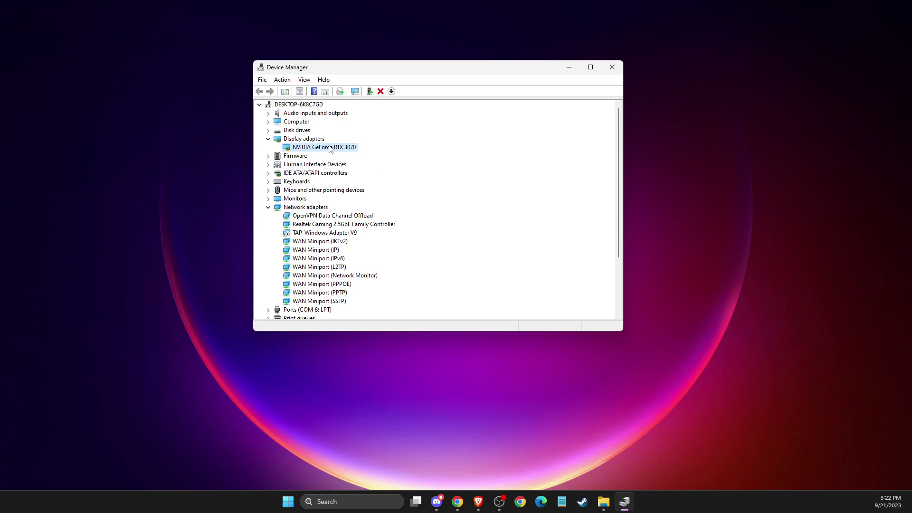
- Close the Device Manager window
left_click(611, 69)
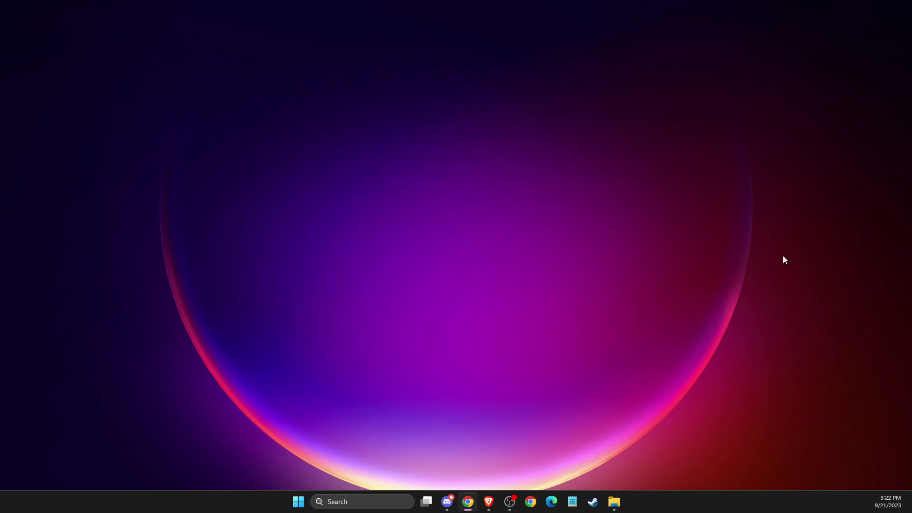